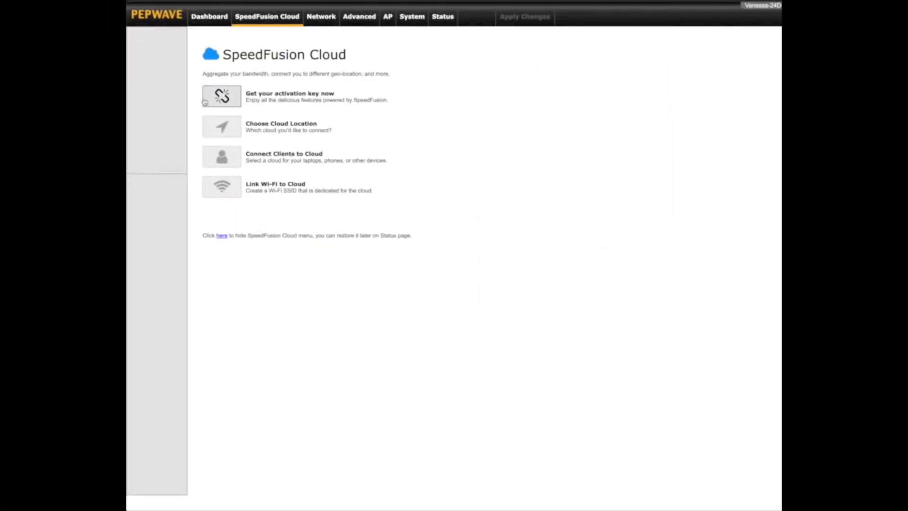
# Go to the Peplink website to get a SpeedFusion Cloud activation key
pyautogui.click(214, 97)
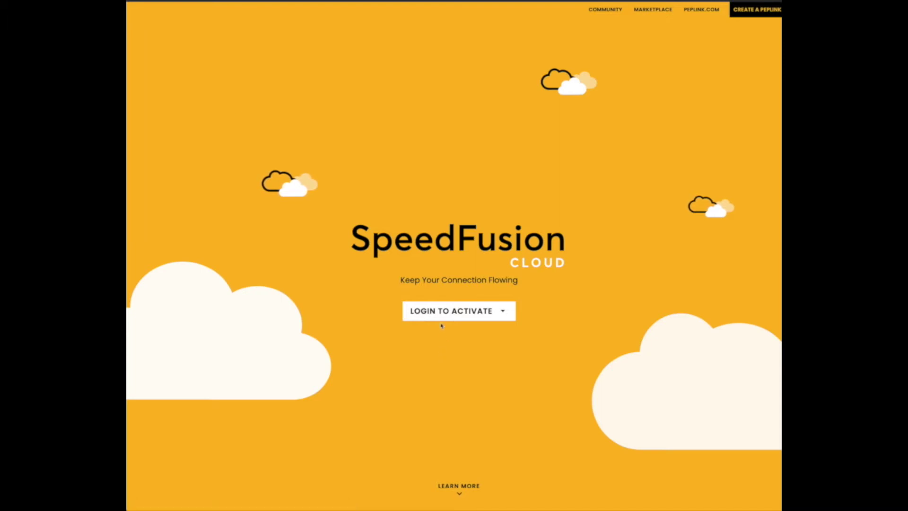
# Activate the free 30-day SpeedFusion Cloud trial by signing in to Peplink ID with Google
pyautogui.moveTo(441, 318)
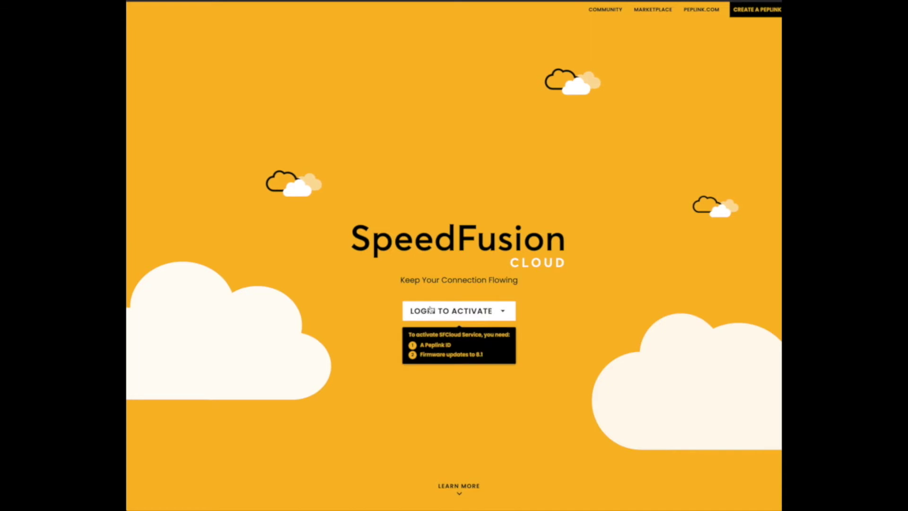
pyautogui.click(430, 309)
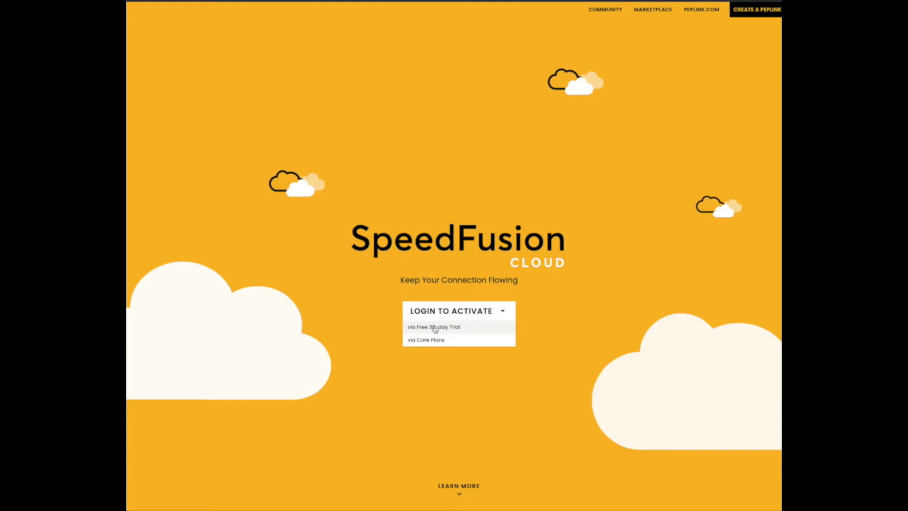
pyautogui.click(435, 327)
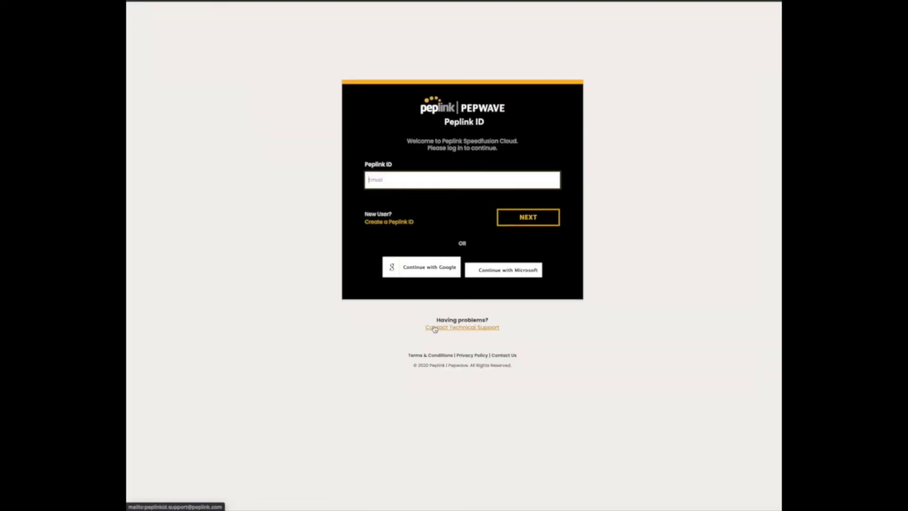
pyautogui.click(419, 268)
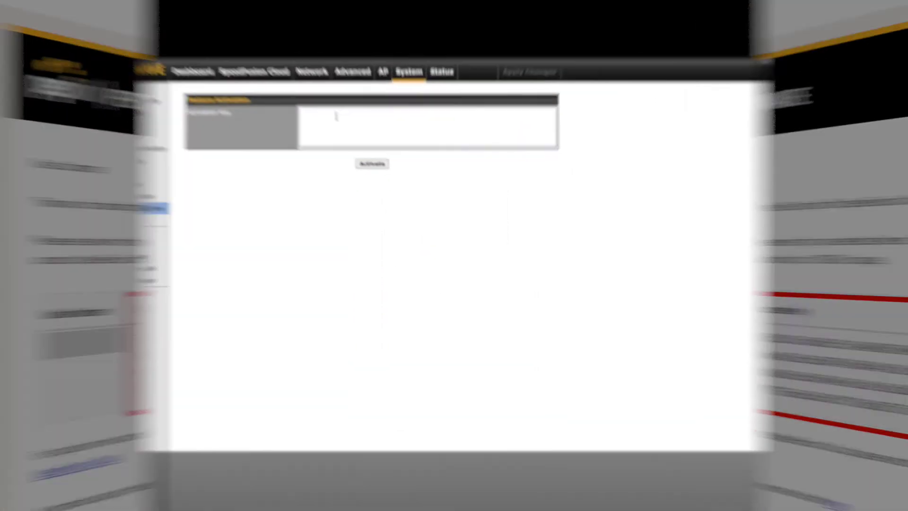
# Paste the emailed key into the Activation Key box and activate the 100GB SpeedFusion Cloud license
pyautogui.rightClick(303, 76)
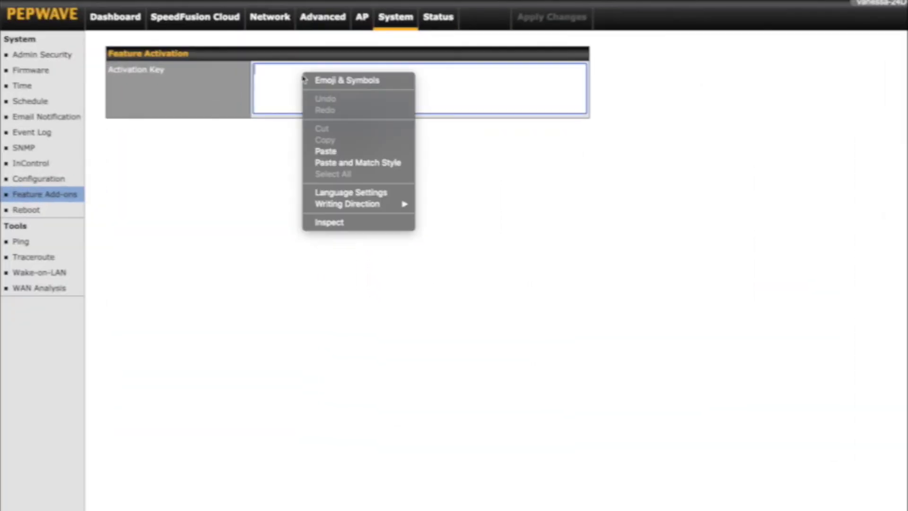
pyautogui.click(334, 150)
pyautogui.click(341, 142)
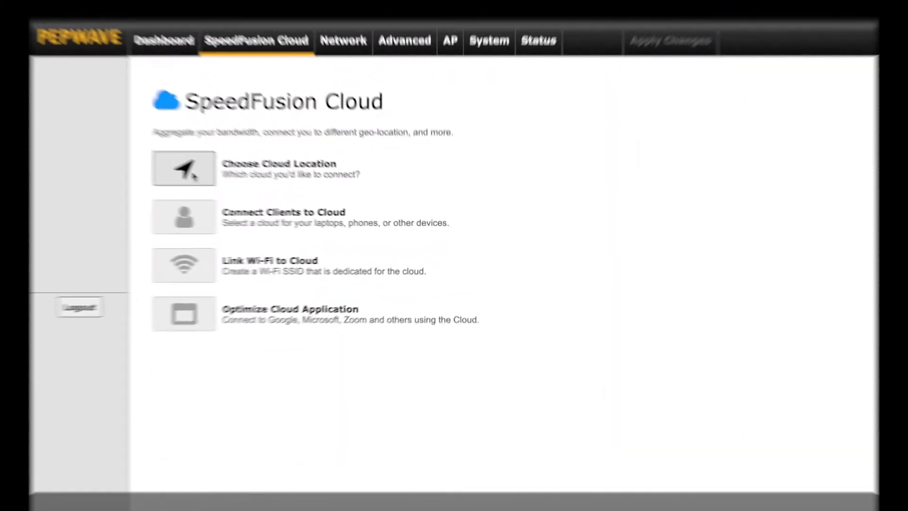
pyautogui.click(192, 174)
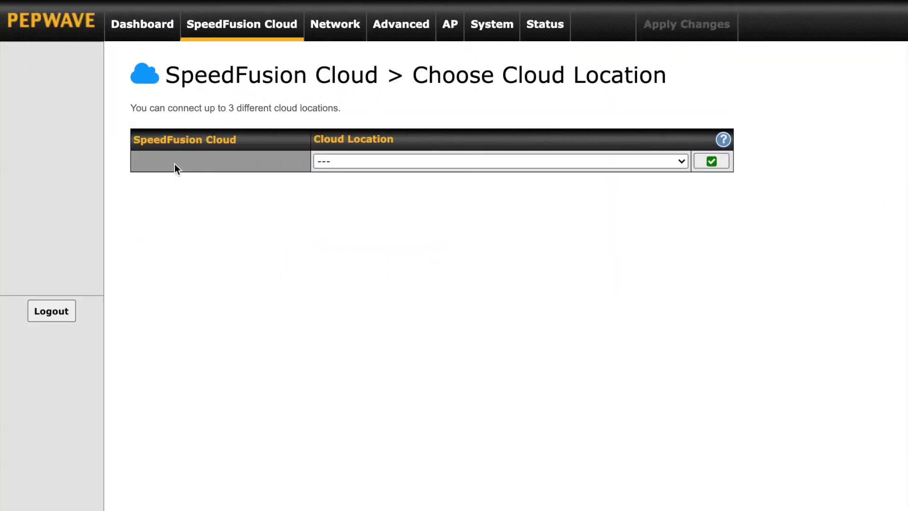
# Add United States Chicago (CHI) and Dallas (DFW) as cloud locations and apply the changes
pyautogui.click(389, 161)
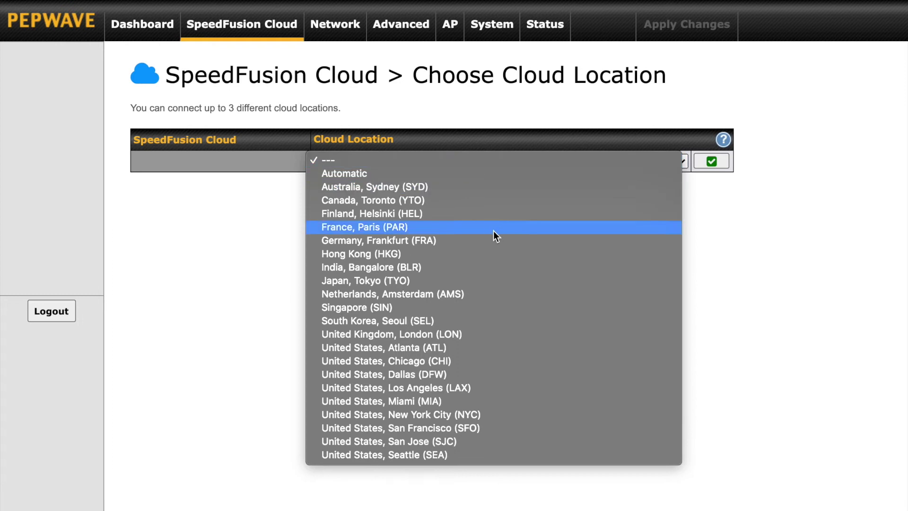
pyautogui.click(506, 361)
pyautogui.click(711, 161)
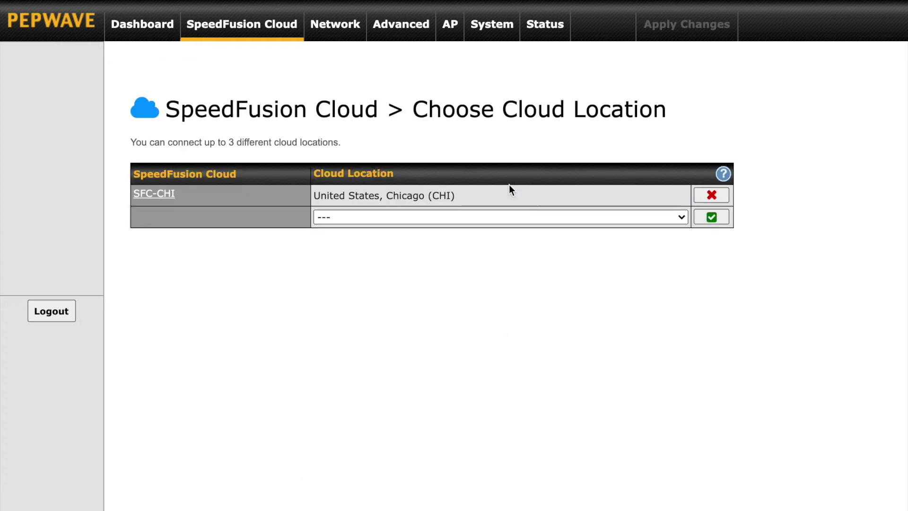
pyautogui.click(504, 216)
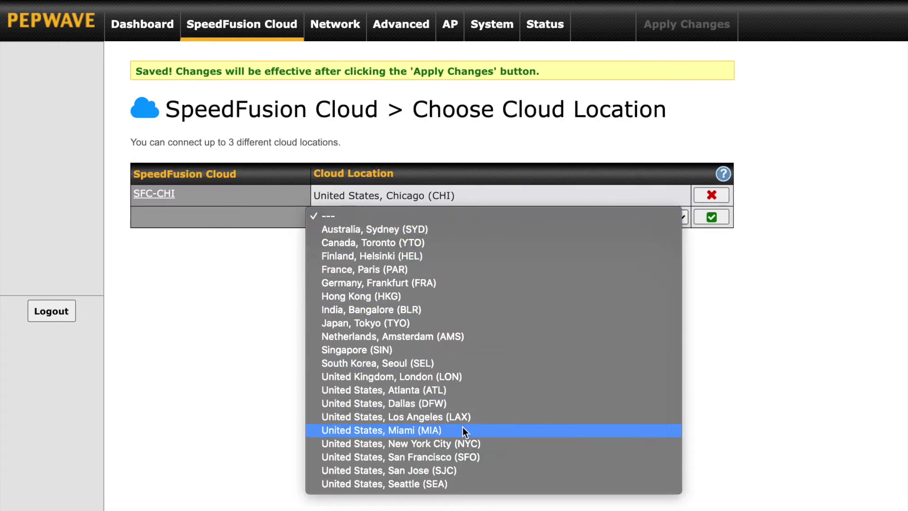
pyautogui.click(463, 403)
pyautogui.click(709, 221)
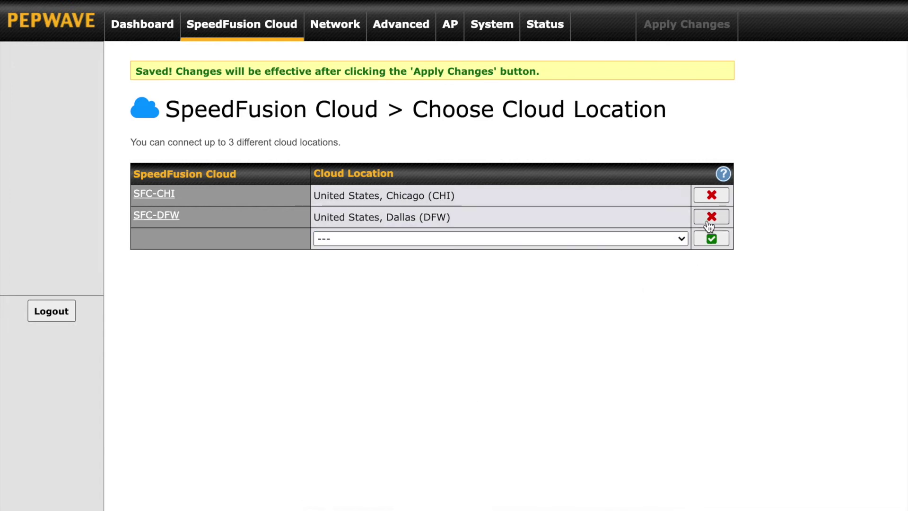
pyautogui.click(688, 25)
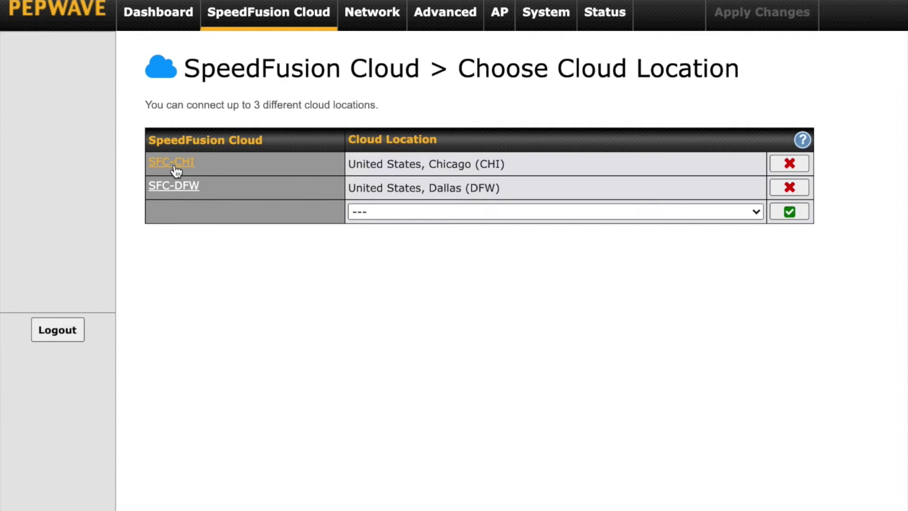
pyautogui.click(172, 163)
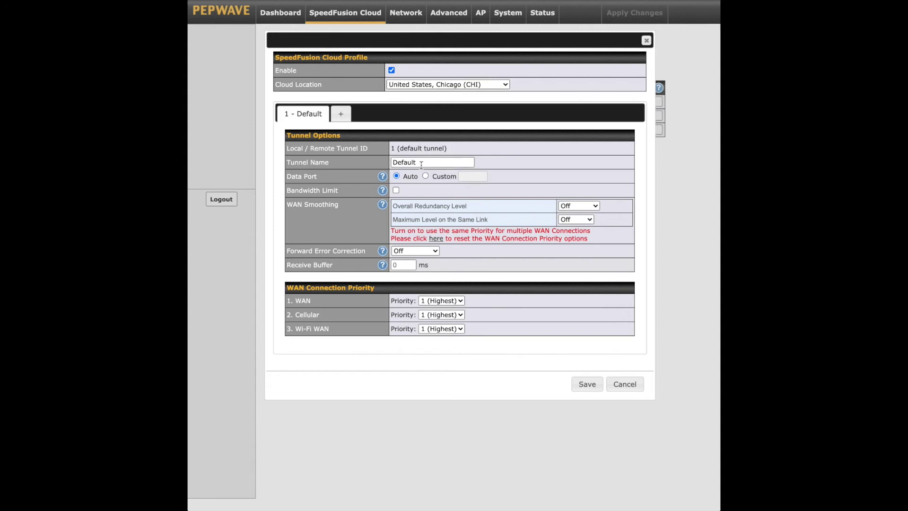
# Rename the SFC-CHI profile's Default tunnel to iMac and add a second tunnel
pyautogui.moveTo(421, 163); pyautogui.dragTo(383, 160)
pyautogui.write('iMac')
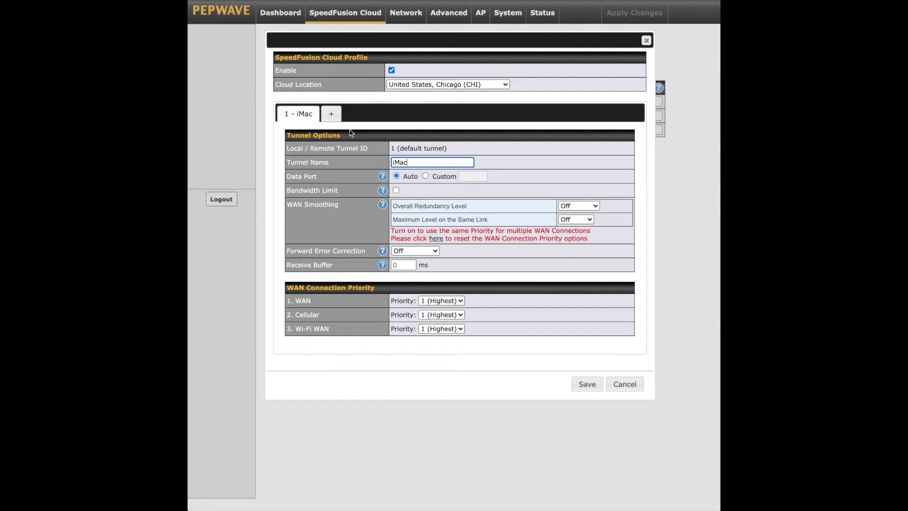
pyautogui.click(331, 114)
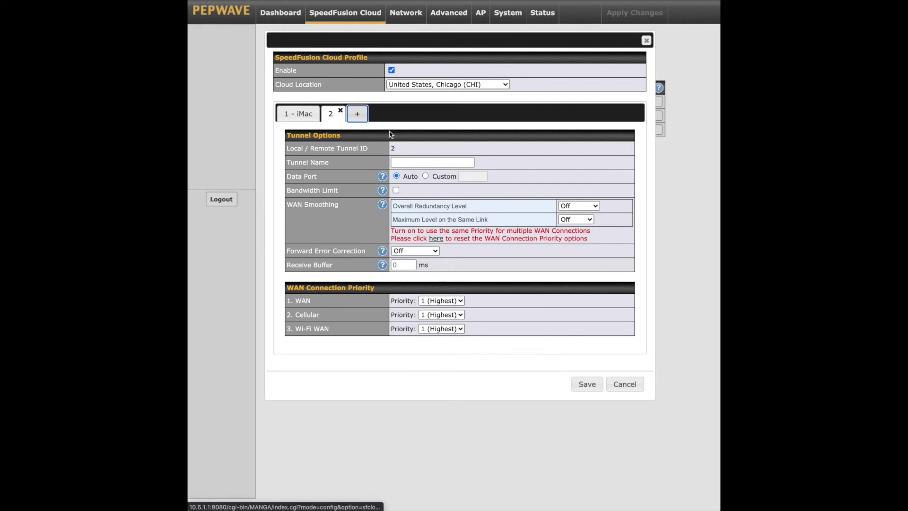
# Name tunnel 2 VOIP with Normal overall and same-link WAN smoothing levels
pyautogui.click(408, 164)
pyautogui.write('VOIP')
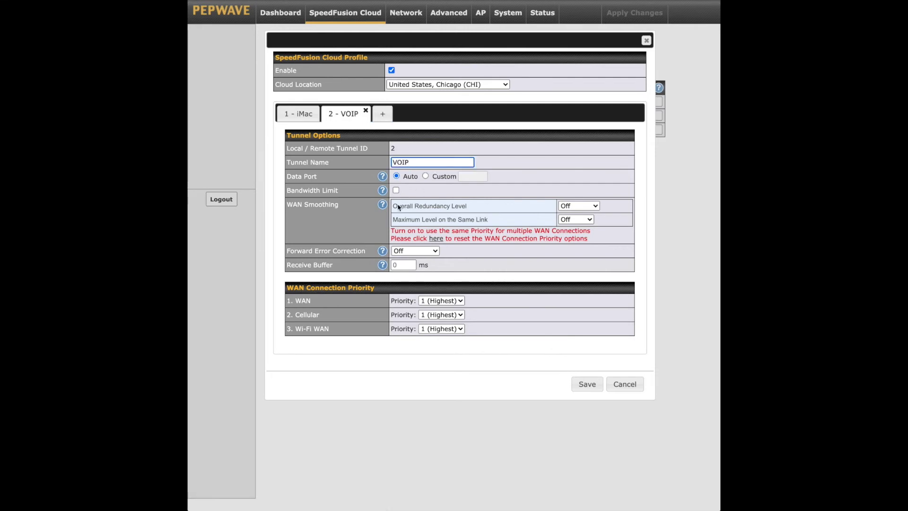
pyautogui.click(581, 206)
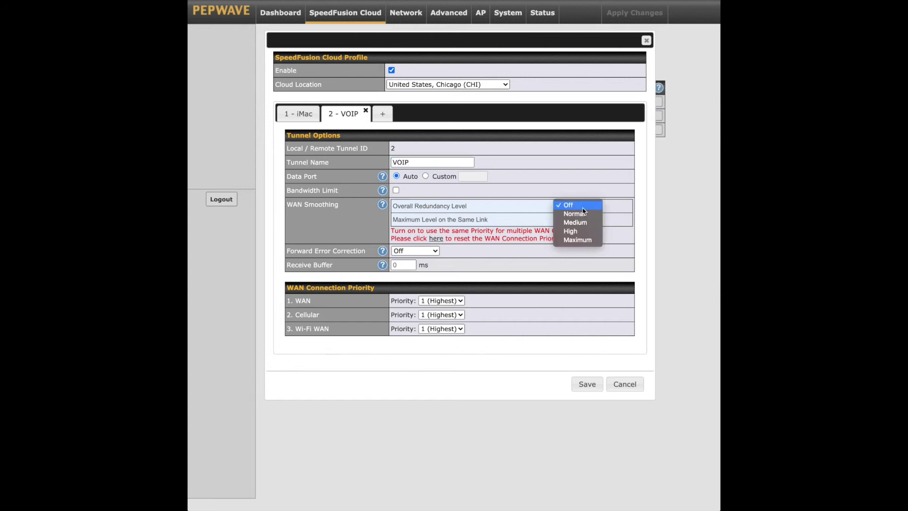
pyautogui.click(596, 216)
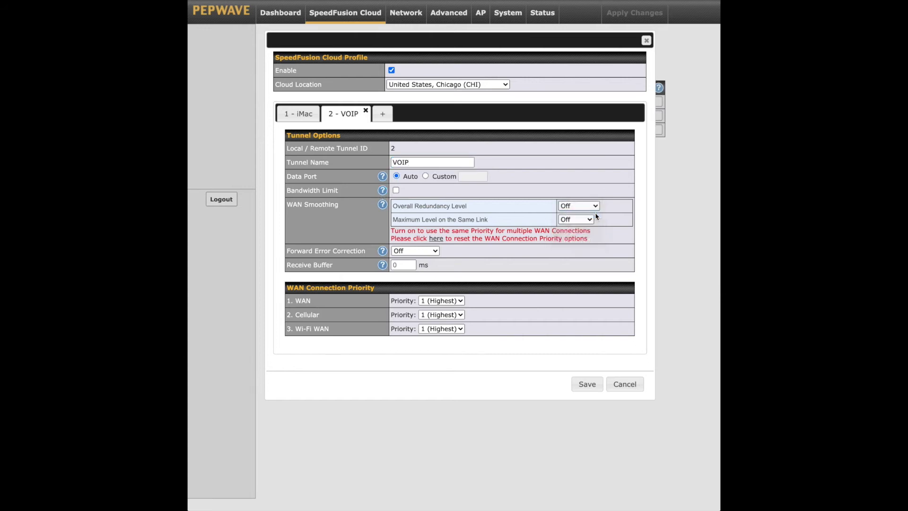
pyautogui.click(576, 219)
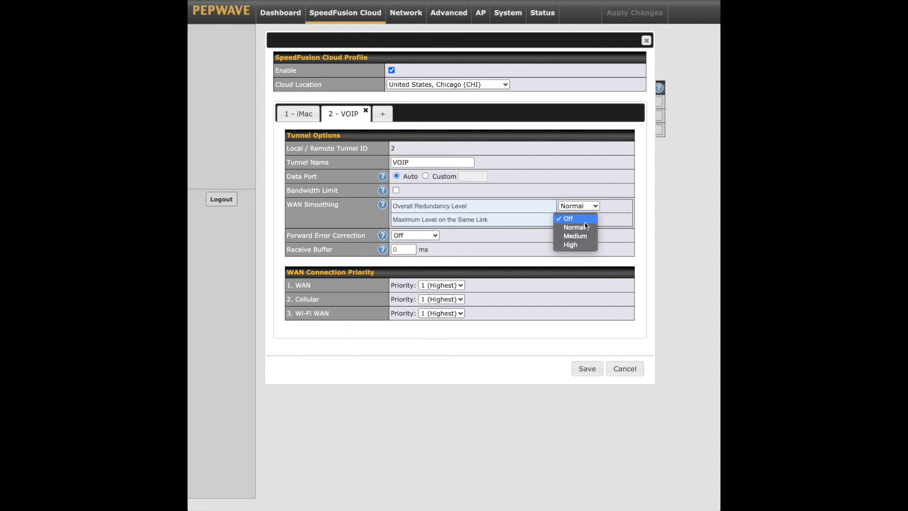
pyautogui.click(585, 229)
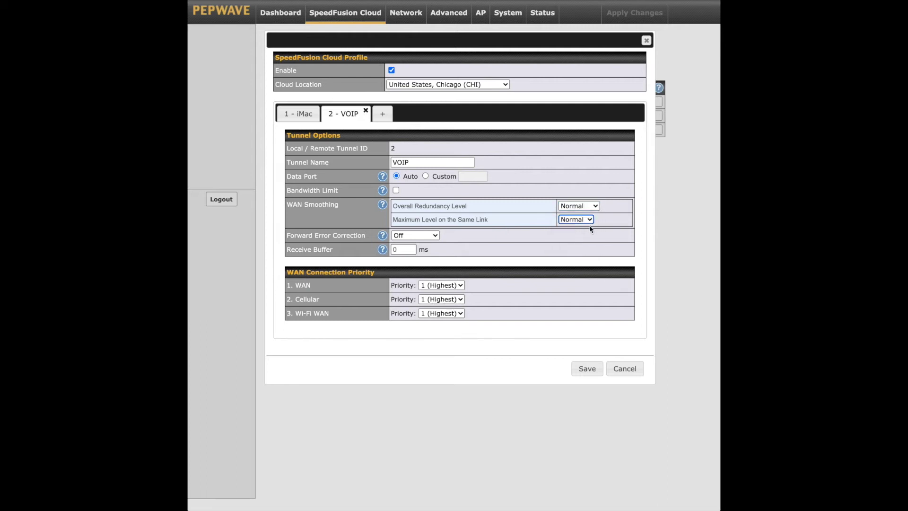
# Set Cellular priority 2 and Wi-Fi WAN priority 3 (Lowest), then save and apply
pyautogui.click(448, 302)
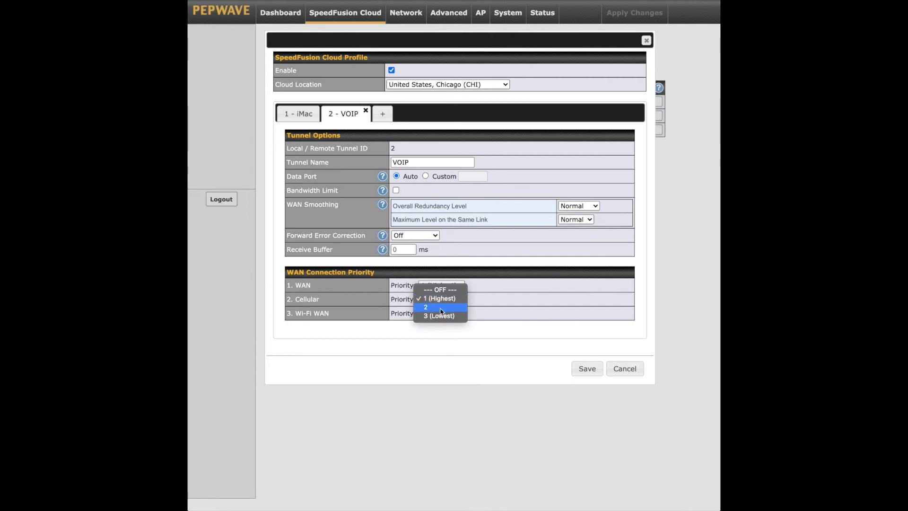
pyautogui.click(449, 303)
pyautogui.click(442, 314)
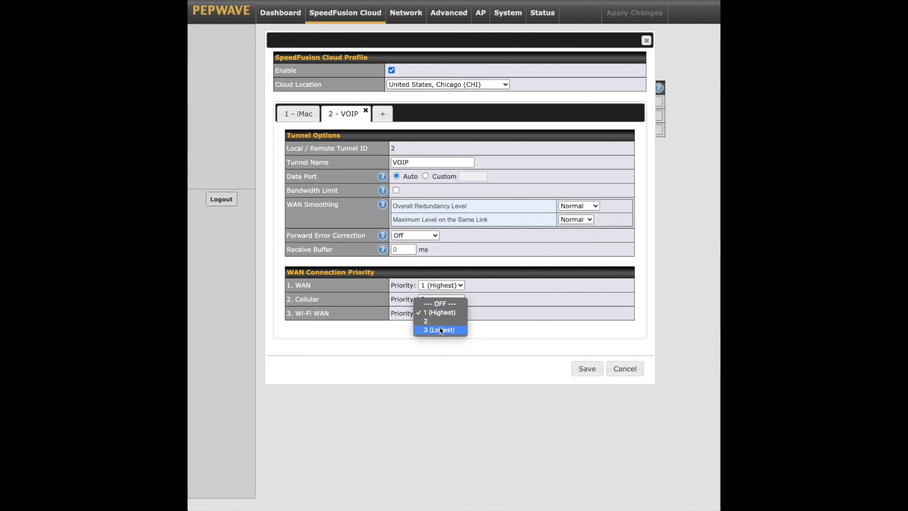
pyautogui.click(440, 330)
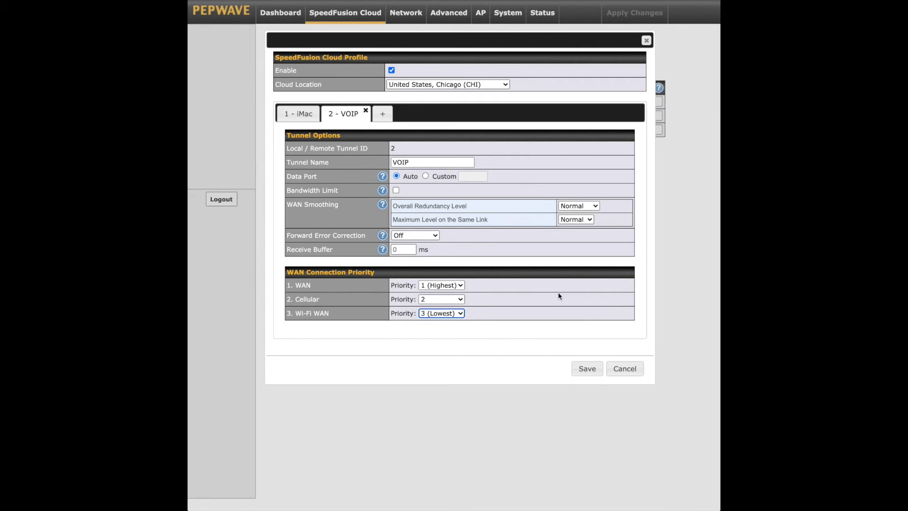
pyautogui.click(587, 369)
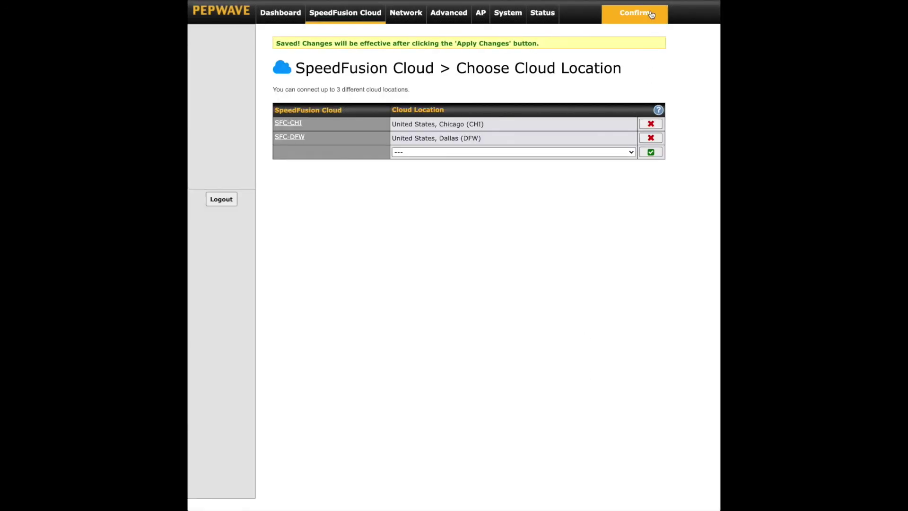
pyautogui.click(648, 9)
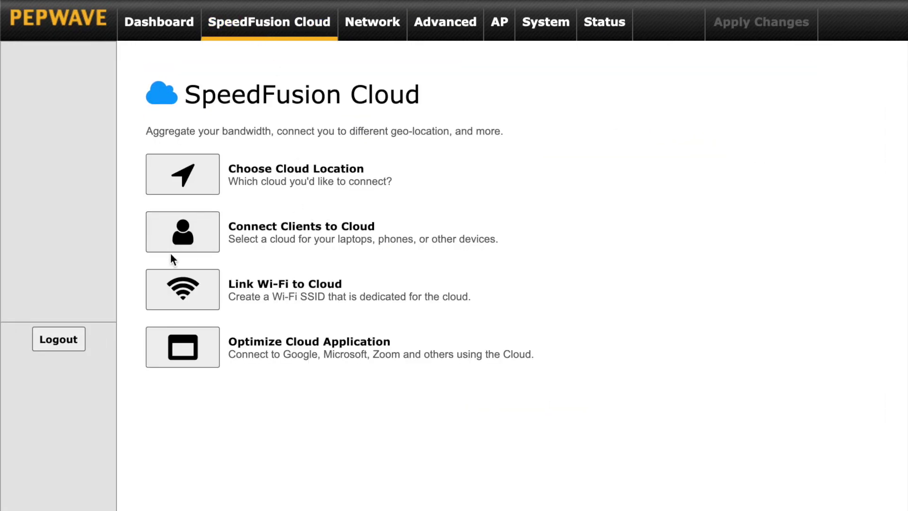
pyautogui.click(172, 248)
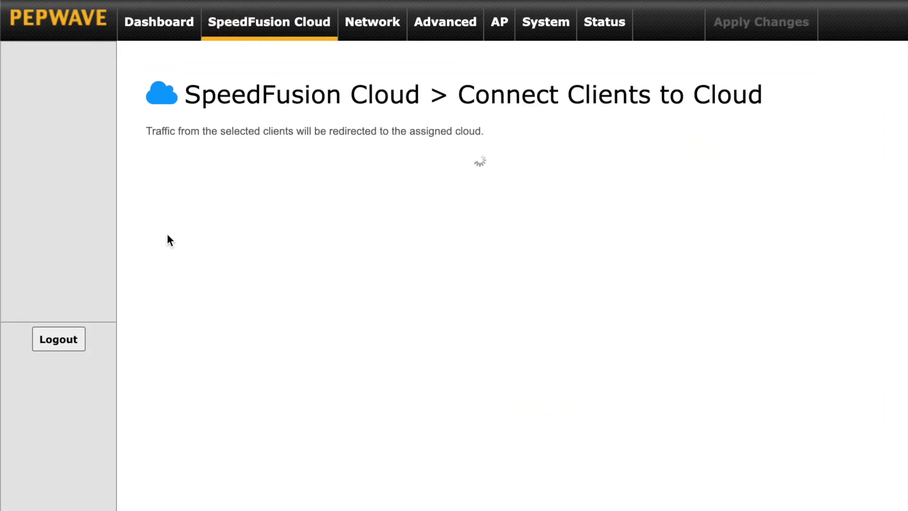
# Assign iMac to SFC-CHI tunnel 1, IP Phone to VOIP, NAS to Dallas; save and apply
pyautogui.click(412, 205)
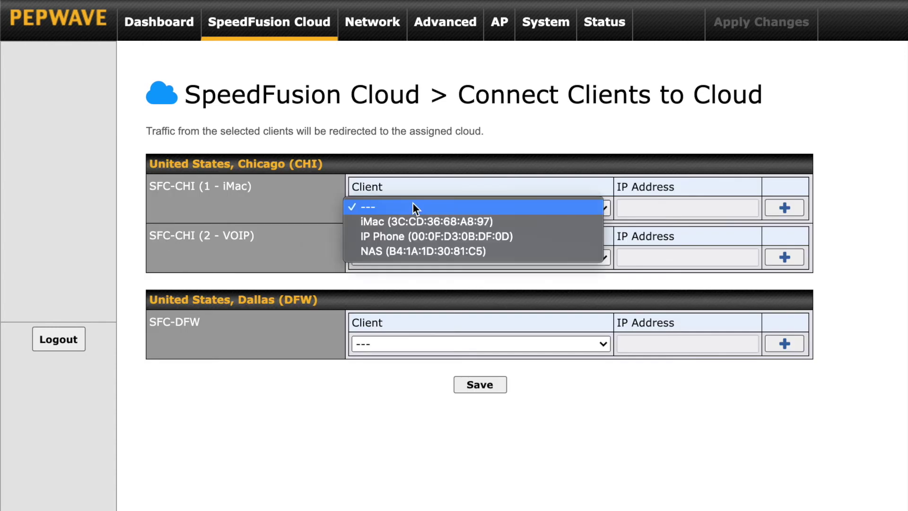
pyautogui.click(413, 220)
pyautogui.click(399, 255)
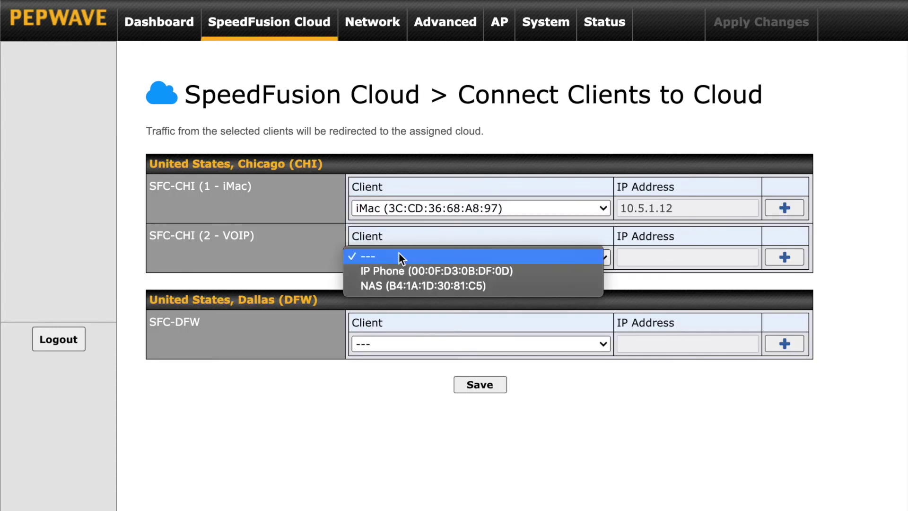
pyautogui.click(404, 270)
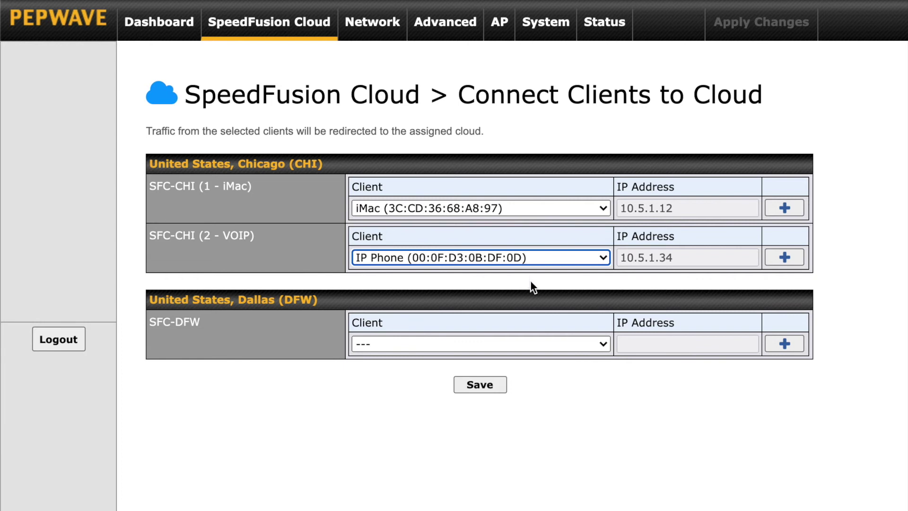
pyautogui.click(505, 345)
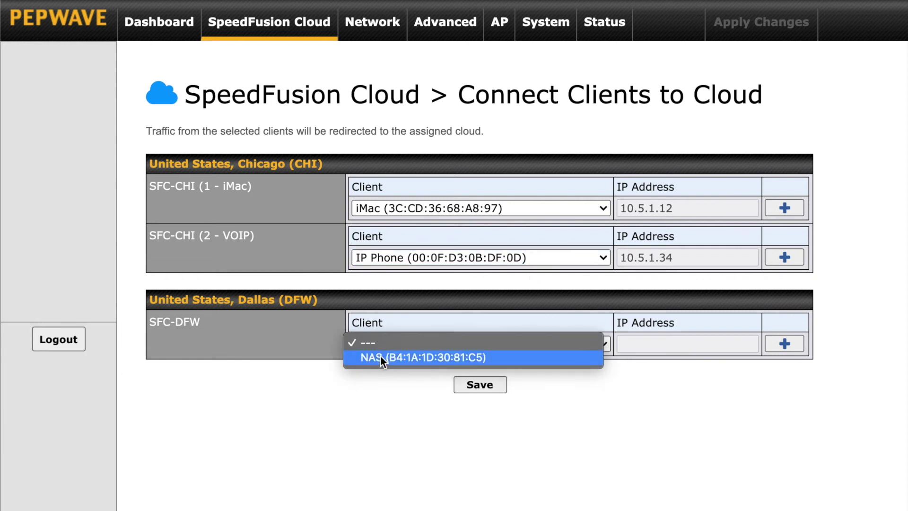
pyautogui.click(379, 357)
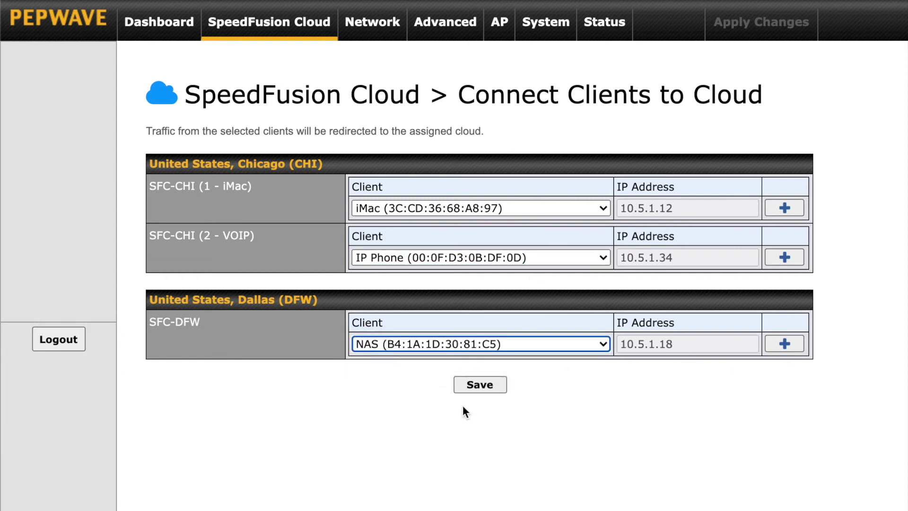
pyautogui.click(487, 384)
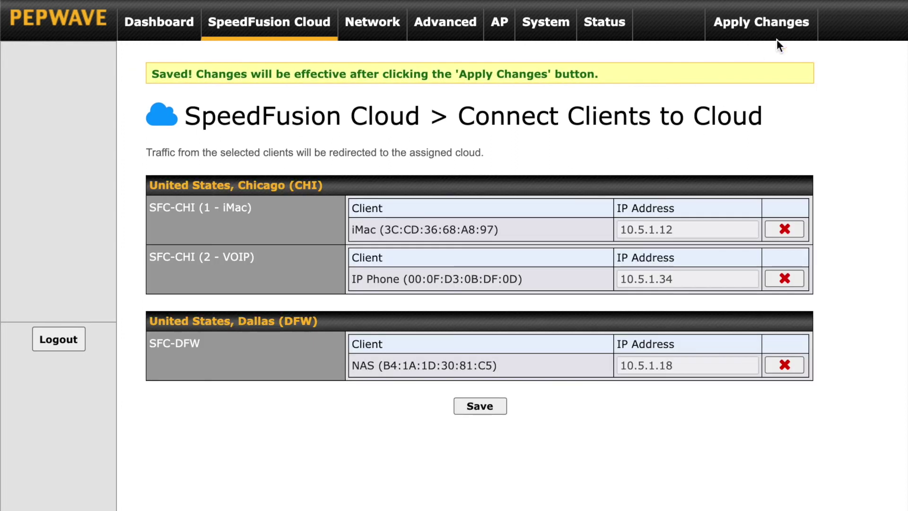
pyautogui.click(775, 24)
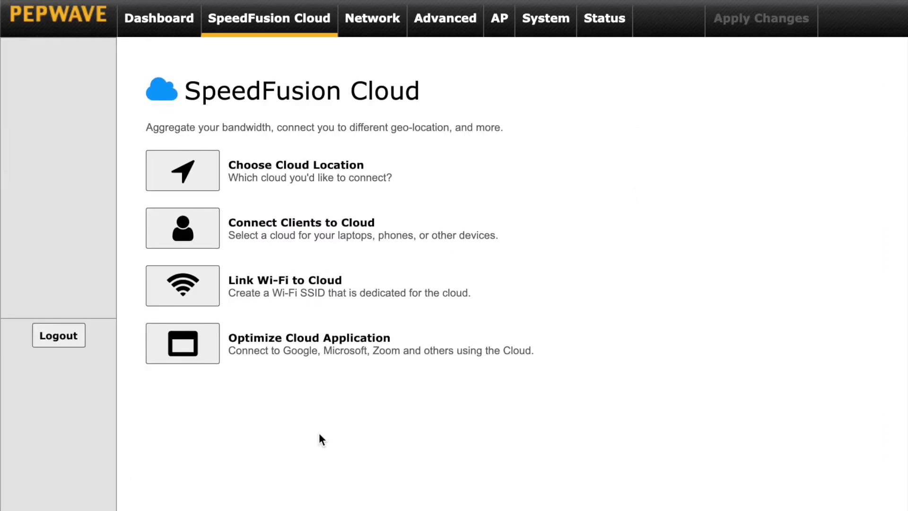
# Add a BR1_Cloud Wi-Fi network based on BR1 to the Chicago iMac cloud
pyautogui.click(188, 289)
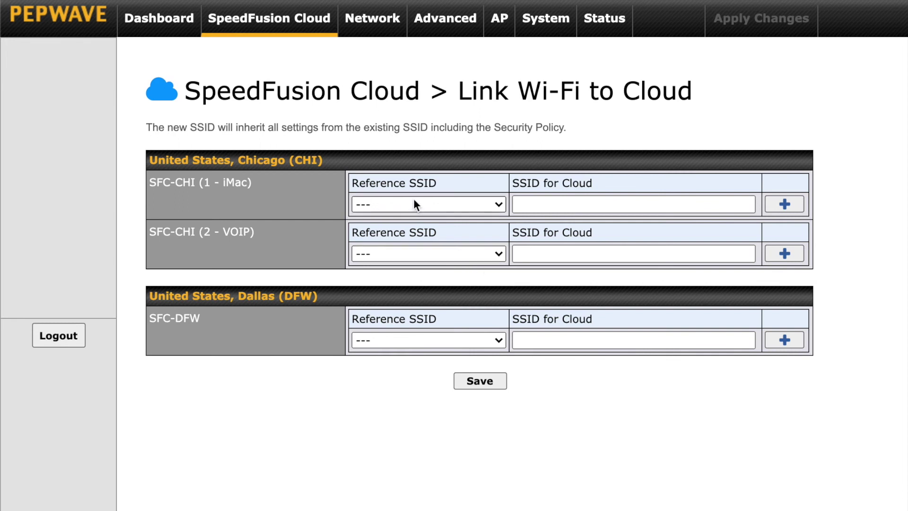
pyautogui.click(426, 204)
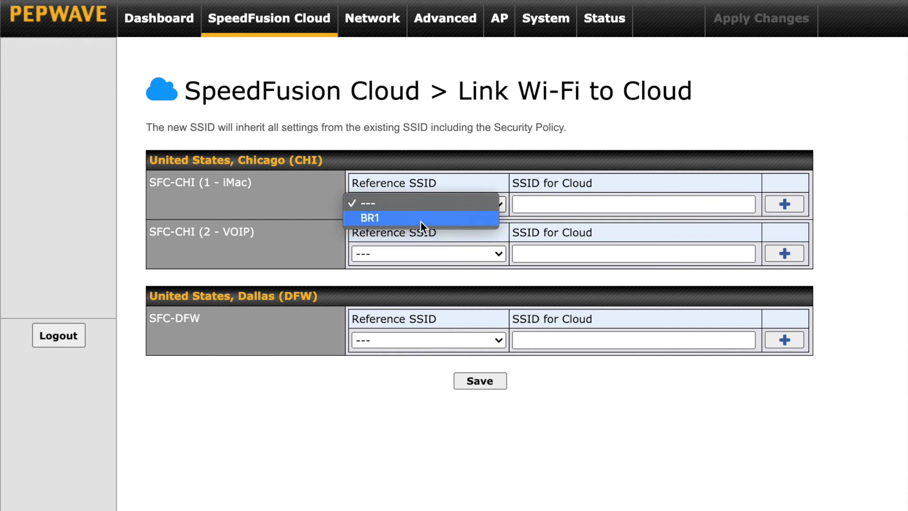
pyautogui.click(421, 220)
pyautogui.click(578, 204)
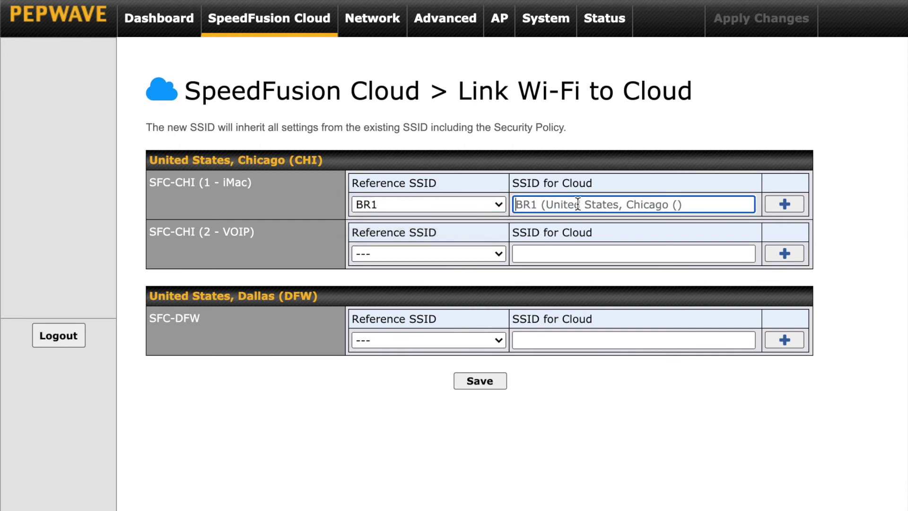
pyautogui.write('BR1')
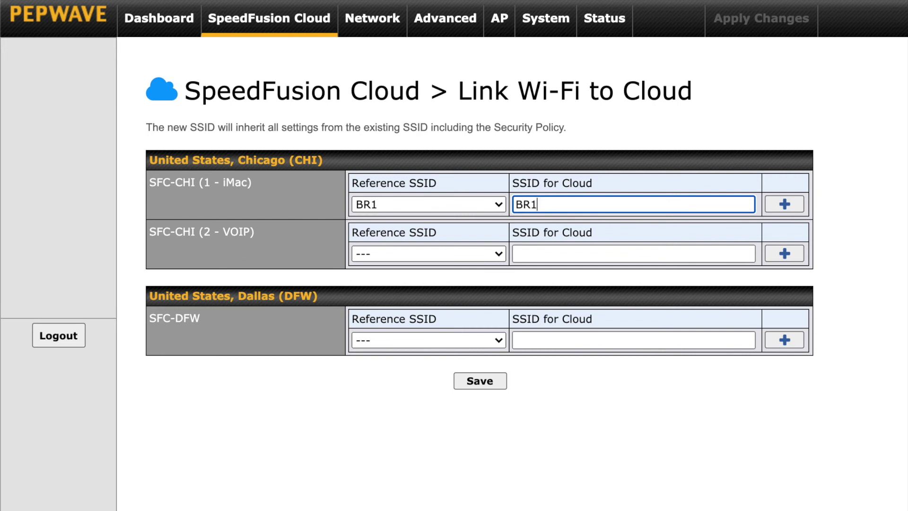
pyautogui.write('_Cloud')
pyautogui.click(784, 204)
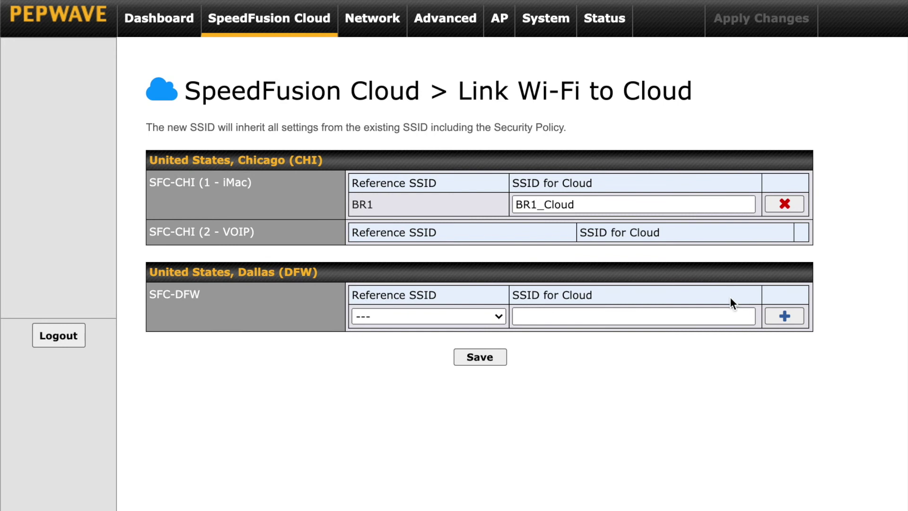
# Add a Guest_Cloud Wi-Fi network for Dallas based on BR1, then save and apply
pyautogui.click(416, 317)
pyautogui.click(414, 320)
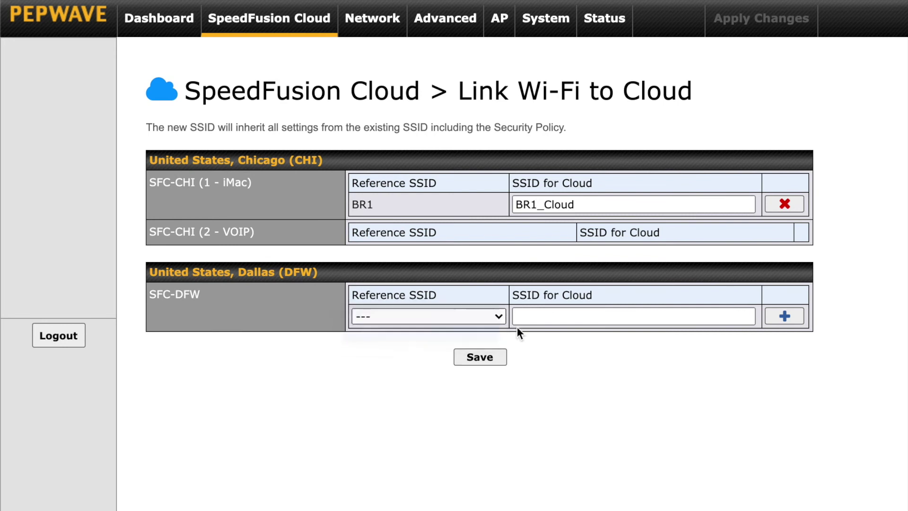
pyautogui.click(549, 316)
pyautogui.write('Gue')
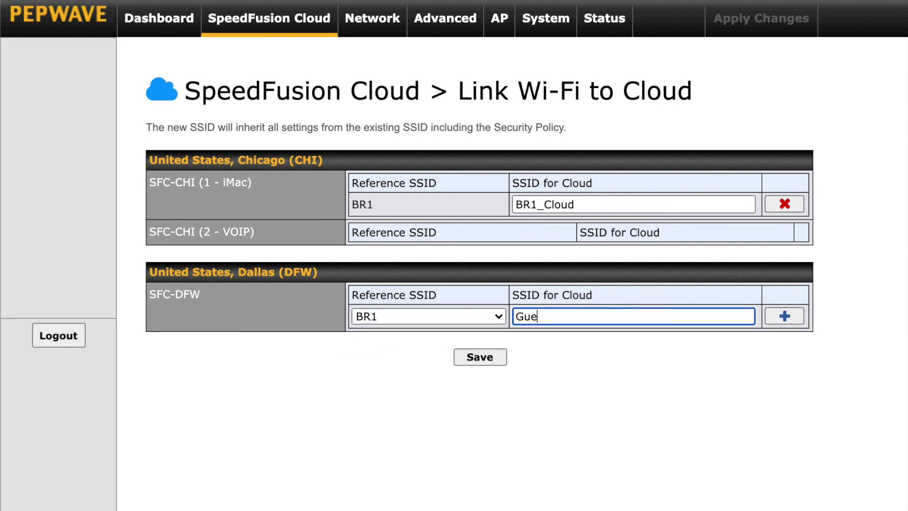
pyautogui.write('st_Cloud')
pyautogui.click(798, 323)
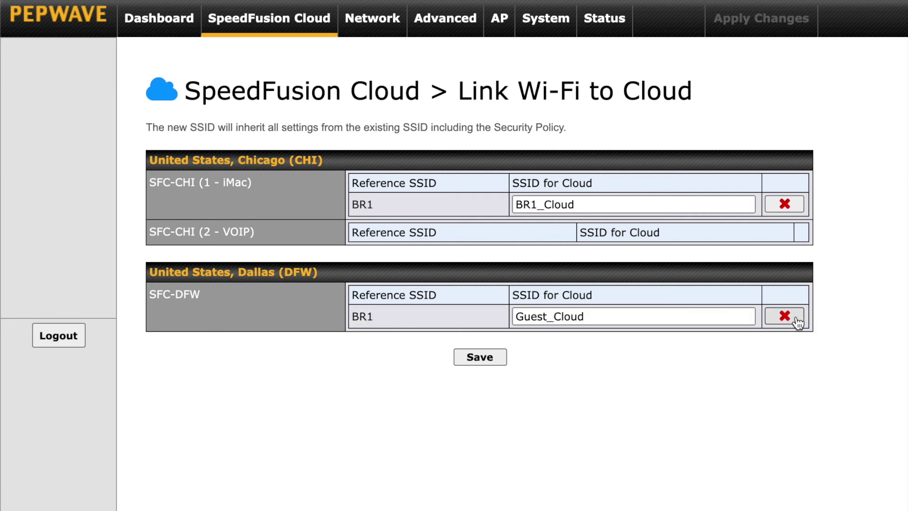
pyautogui.click(470, 361)
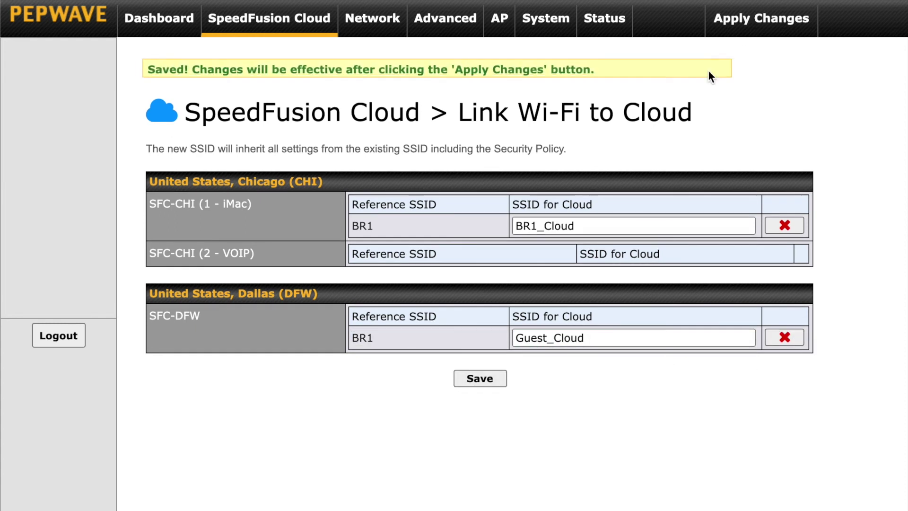
pyautogui.click(750, 23)
pyautogui.click(751, 20)
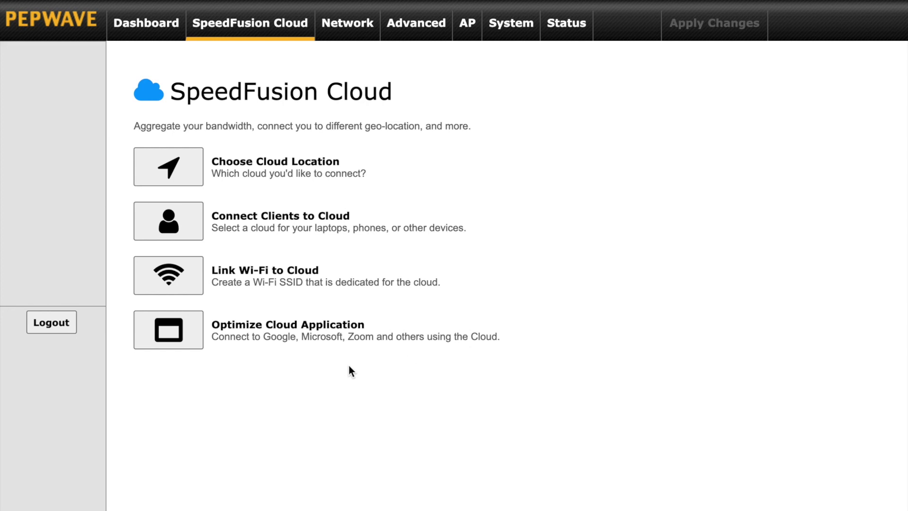
# Add Zoom and Google Workspace as optimized applications for the SFC-CHI (1 - iMac) cloud
pyautogui.click(179, 338)
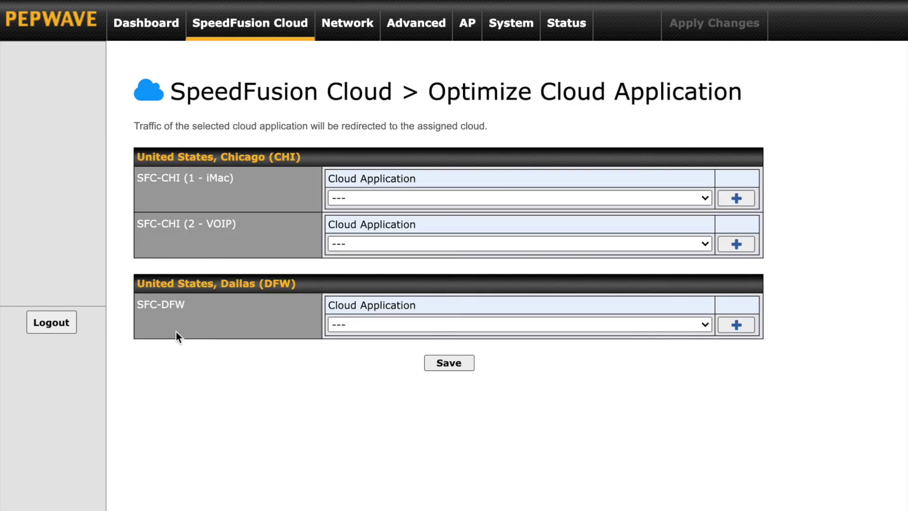
pyautogui.click(384, 196)
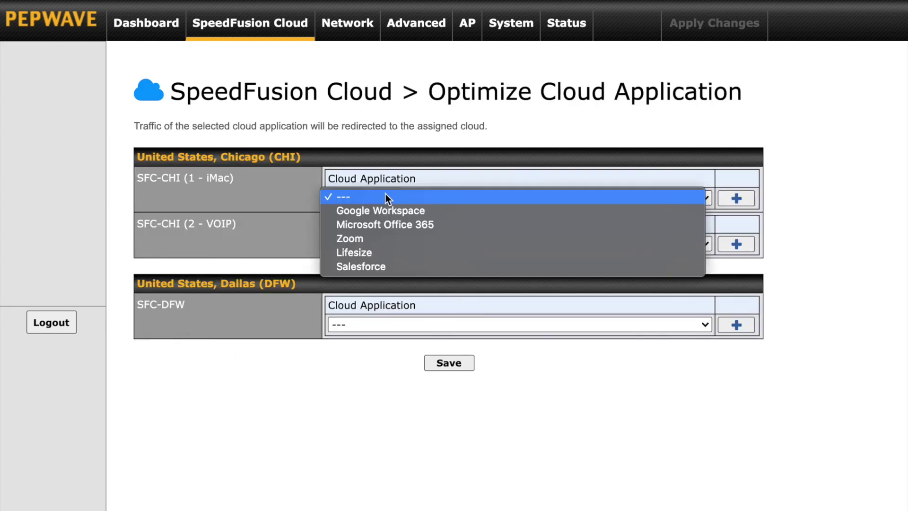
pyautogui.click(435, 240)
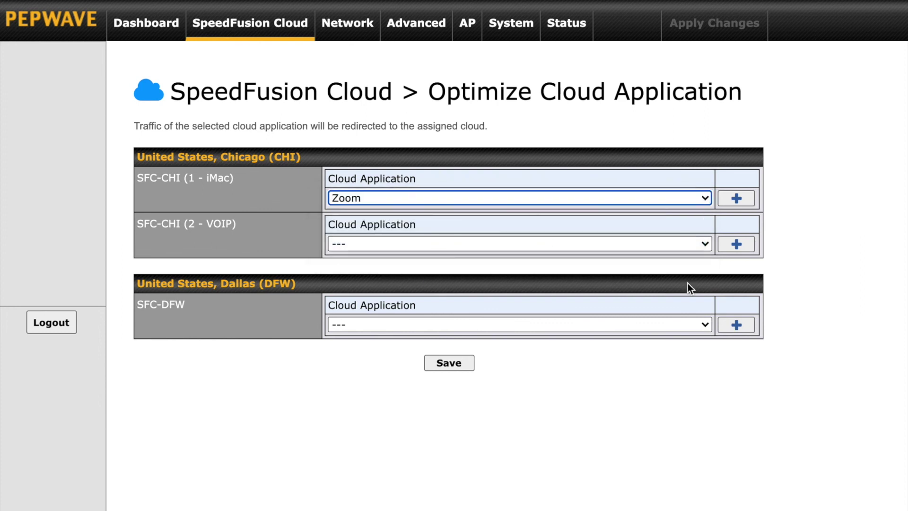
pyautogui.click(731, 201)
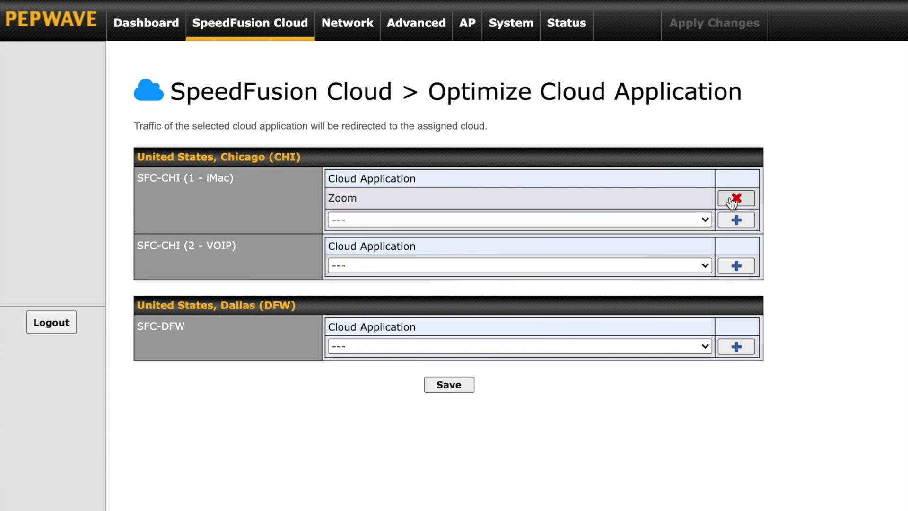
pyautogui.click(521, 219)
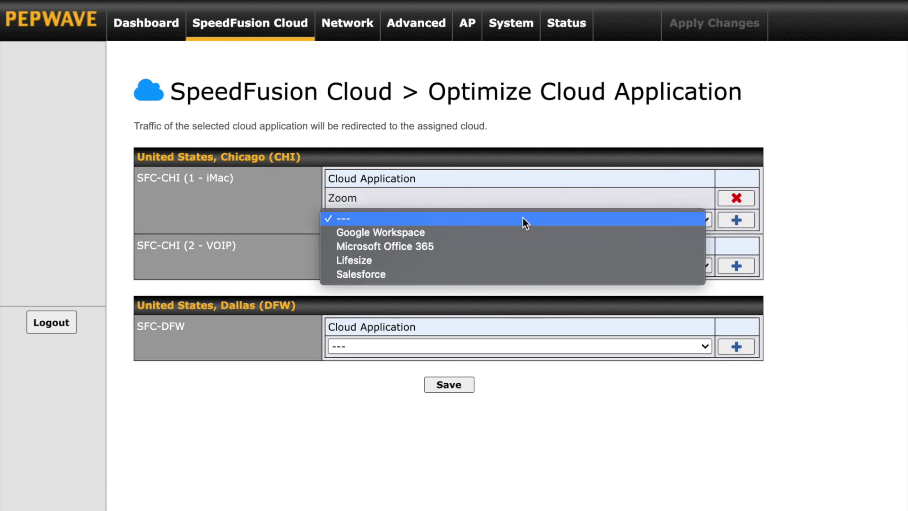
pyautogui.click(420, 233)
pyautogui.click(741, 222)
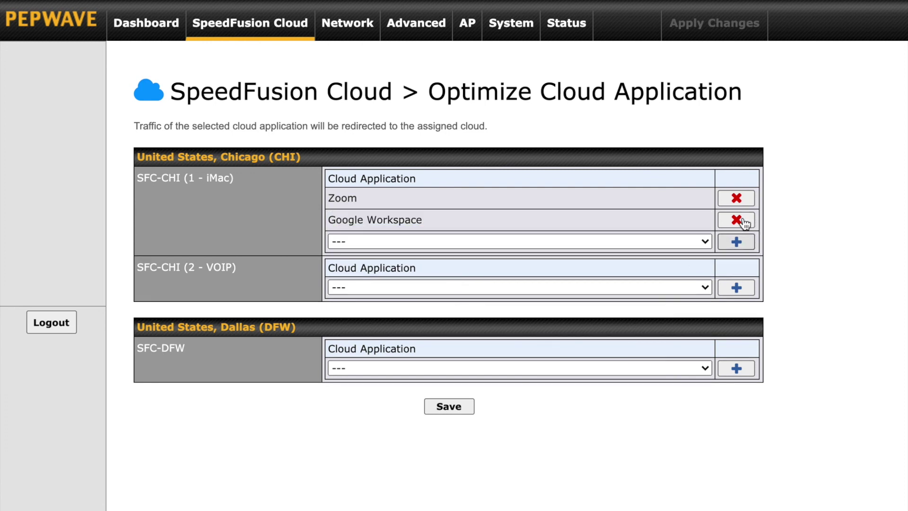
# Add Microsoft Office 365 to the iMac cloud's applications, then save and apply
pyautogui.click(631, 240)
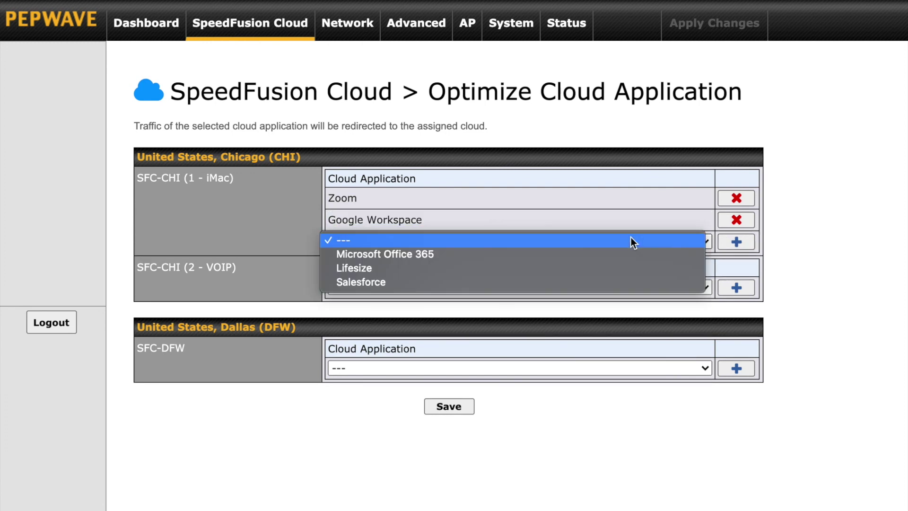
pyautogui.click(527, 255)
pyautogui.click(736, 242)
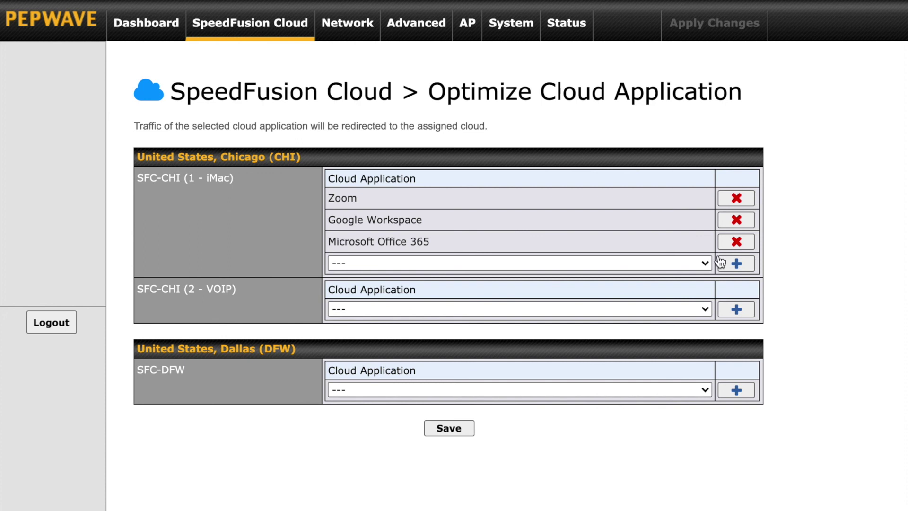
pyautogui.click(460, 430)
pyautogui.click(709, 33)
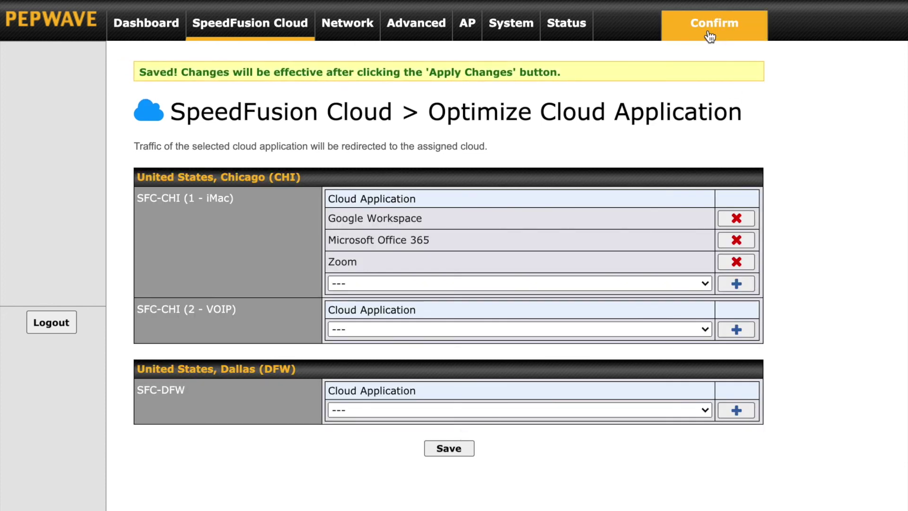
pyautogui.click(706, 34)
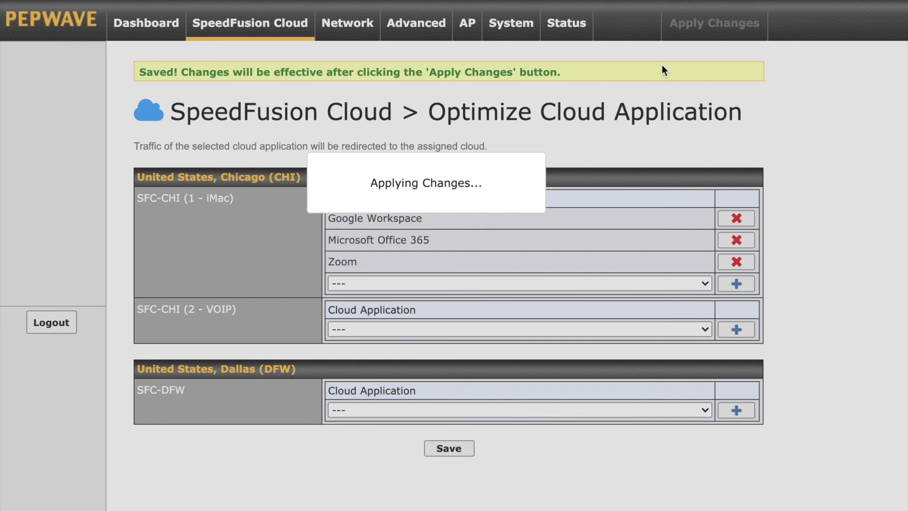